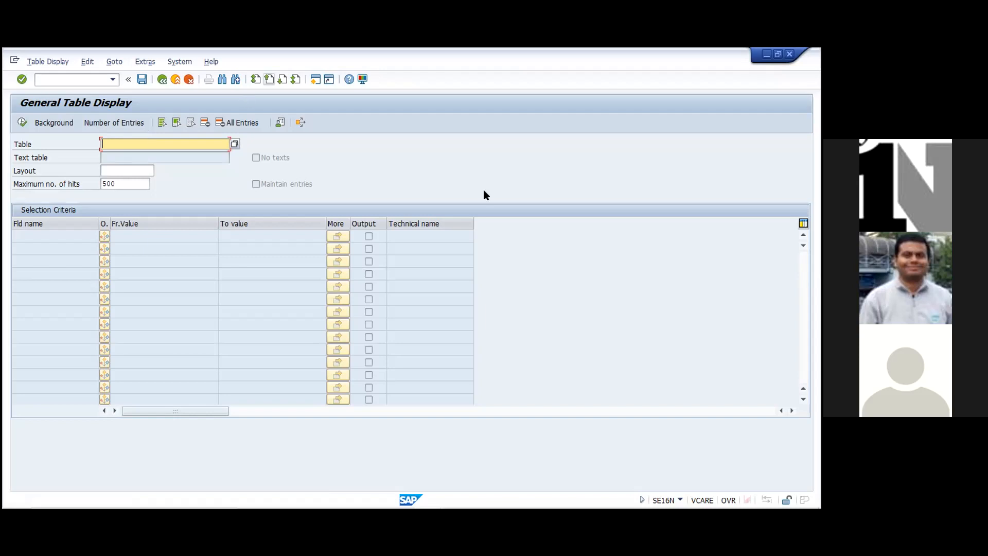
- Load the selection fields of table PA0008 and check how many entries the table holds
key("alt+Tab")
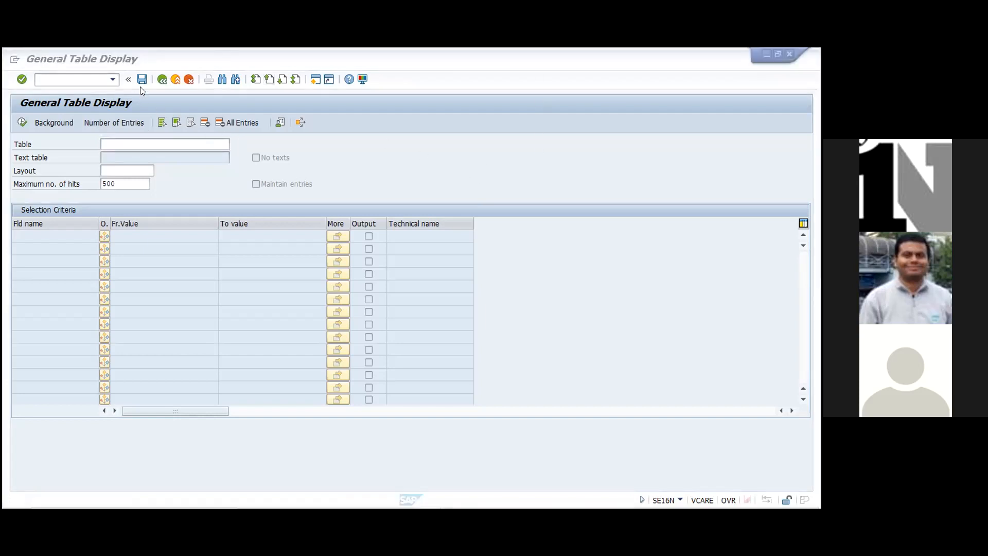
left_click(144, 145)
type("pa")
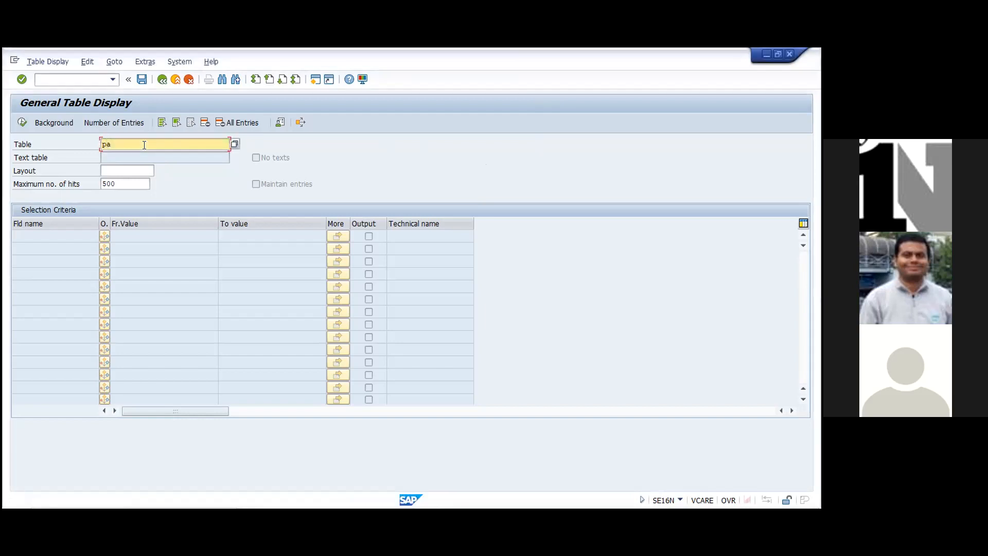
type("0008")
key("Return")
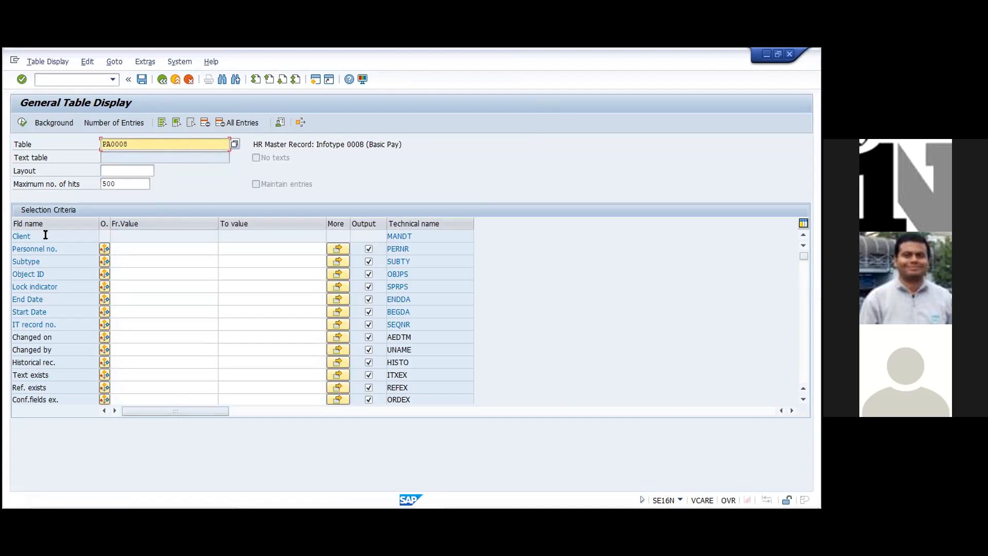
left_click(102, 122)
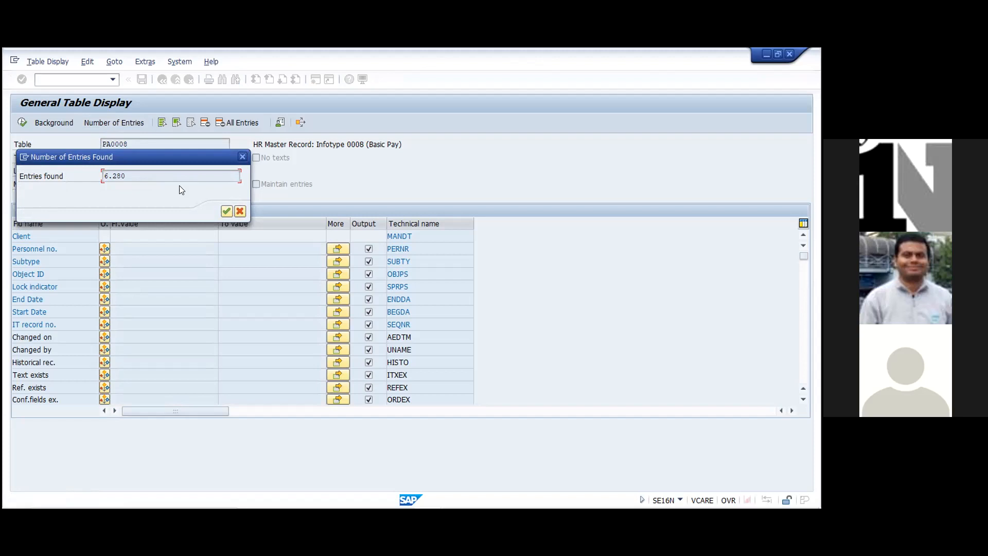
left_click(239, 212)
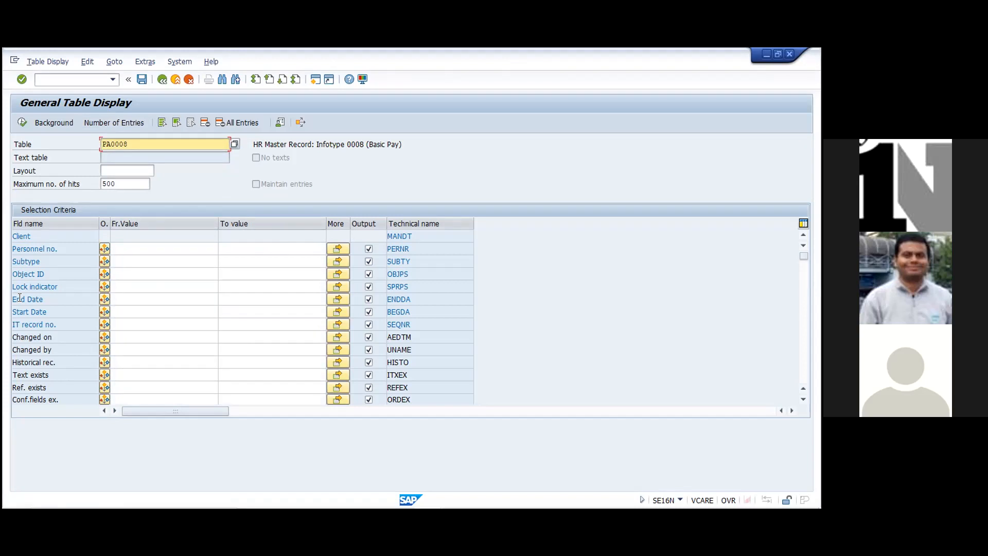
- Restrict the End Date selection criterion to 31.12.9999
left_click(123, 296)
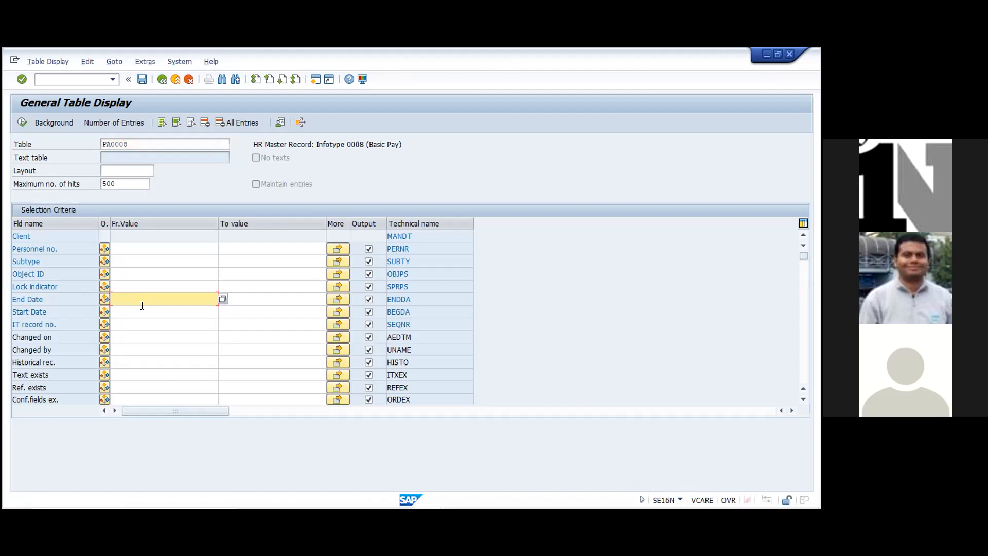
type("31.12.9999")
key("Return")
key("Return")
key("F8")
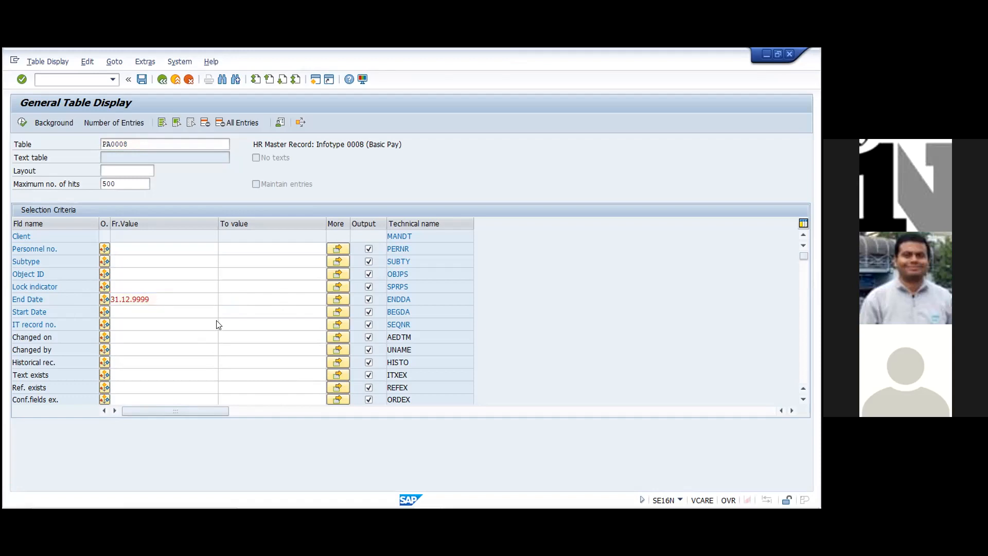
- Open the list of possible values for the PS Area selection criterion
scroll(217, 324, "down", 1)
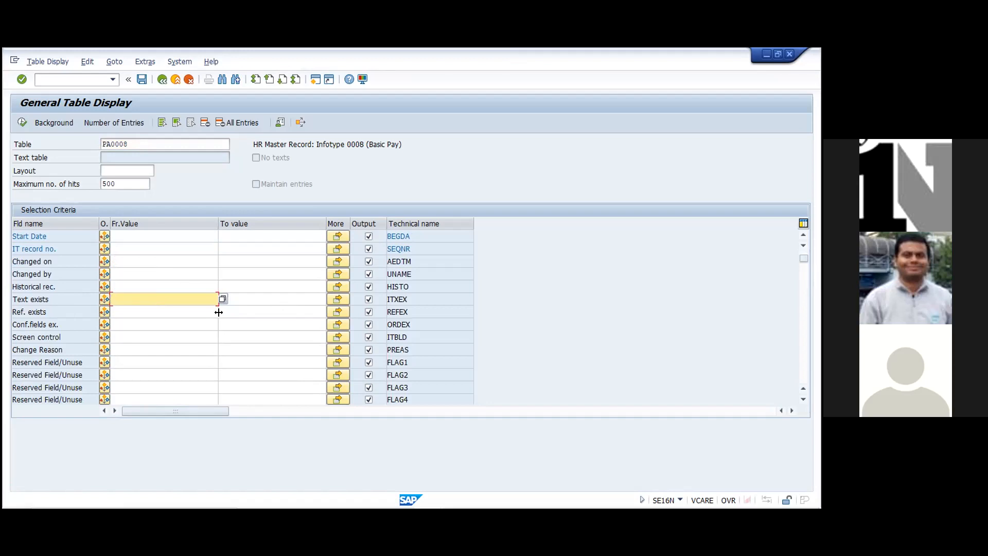
scroll(221, 315, "down", 1)
scroll(224, 320, "down", 1)
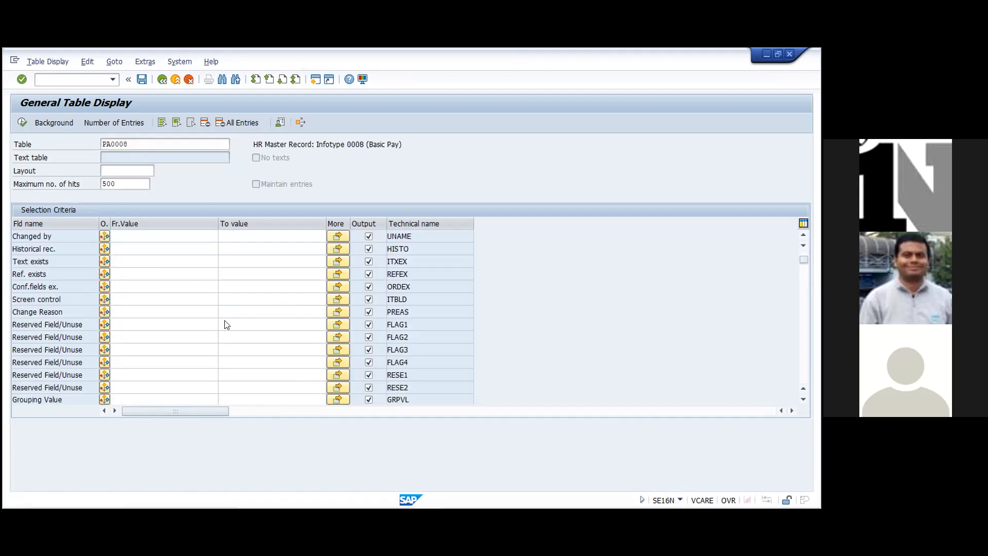
scroll(230, 327, "down", 1)
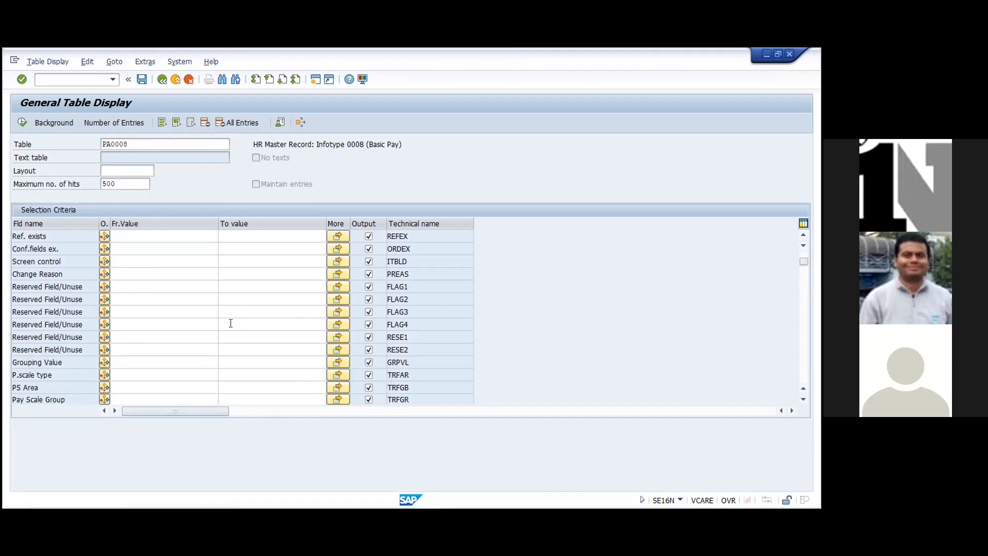
scroll(231, 324, "down", 1)
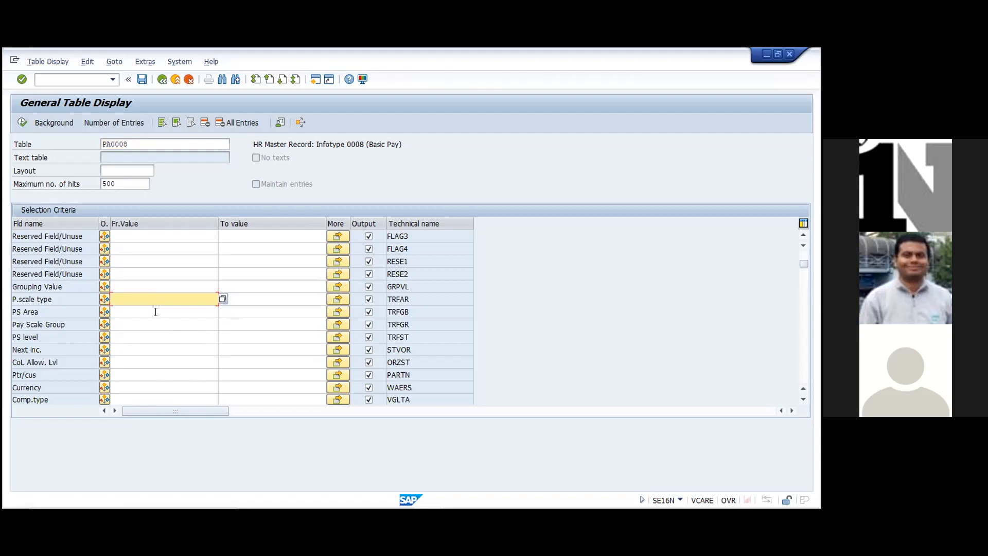
left_click(179, 311)
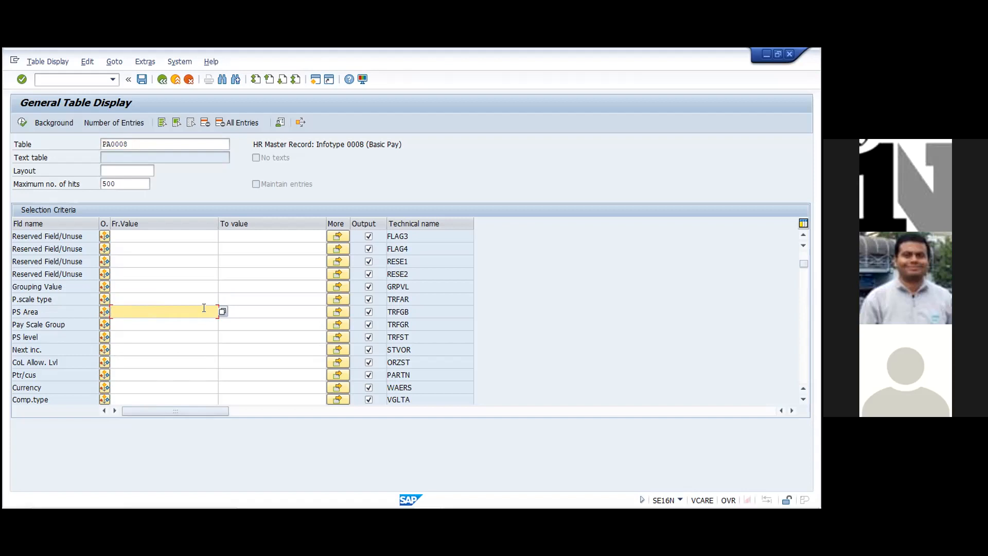
key("F8")
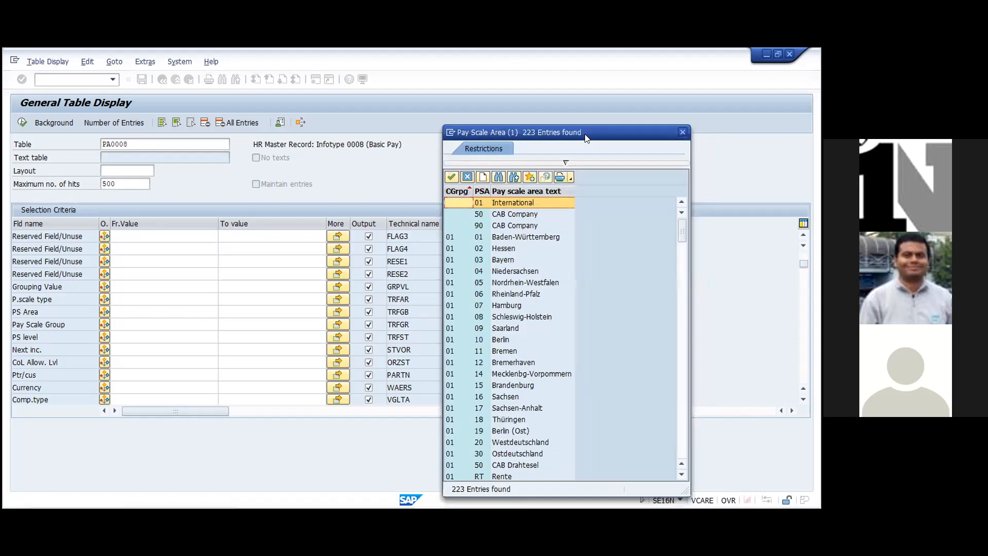
- Search the pay scale areas for 4, look through the country groupings, and sort them in descending order
scroll(560, 393, "down", 1)
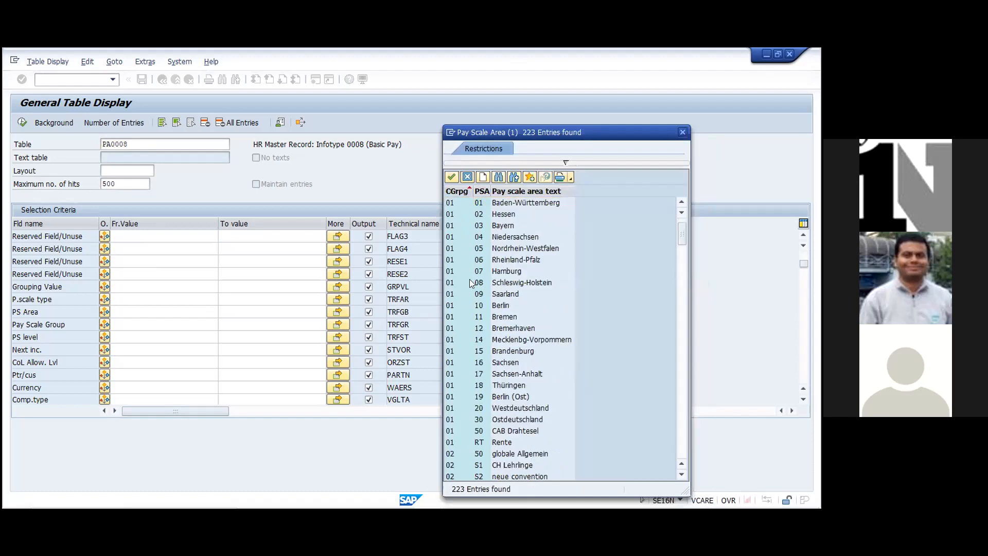
left_click(499, 177)
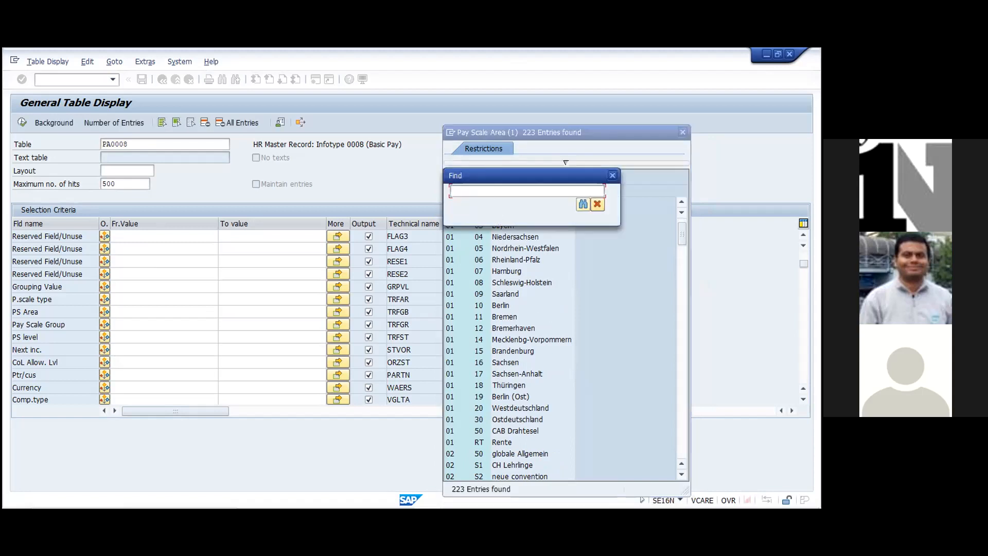
type("4")
key("Return")
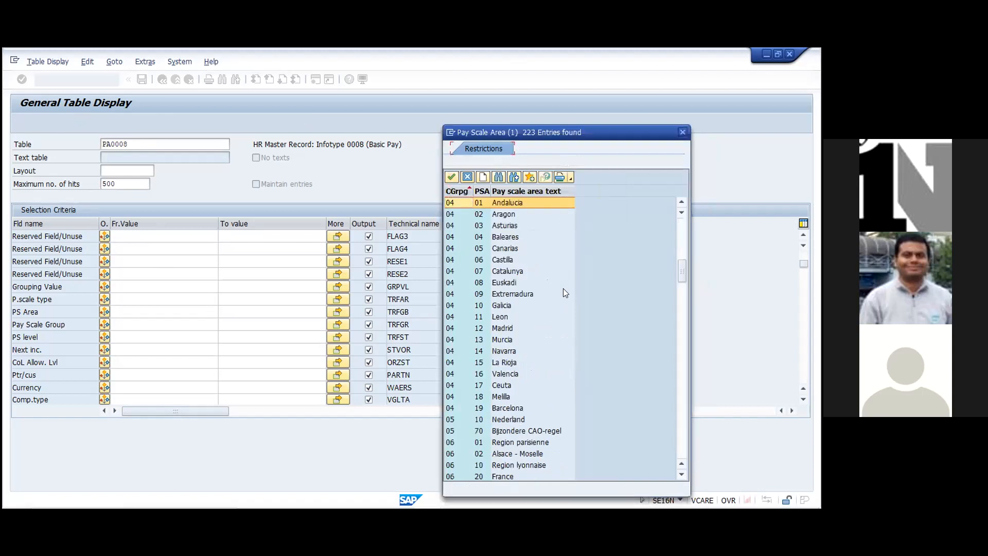
scroll(562, 291, "down", 10)
scroll(556, 316, "down", 20)
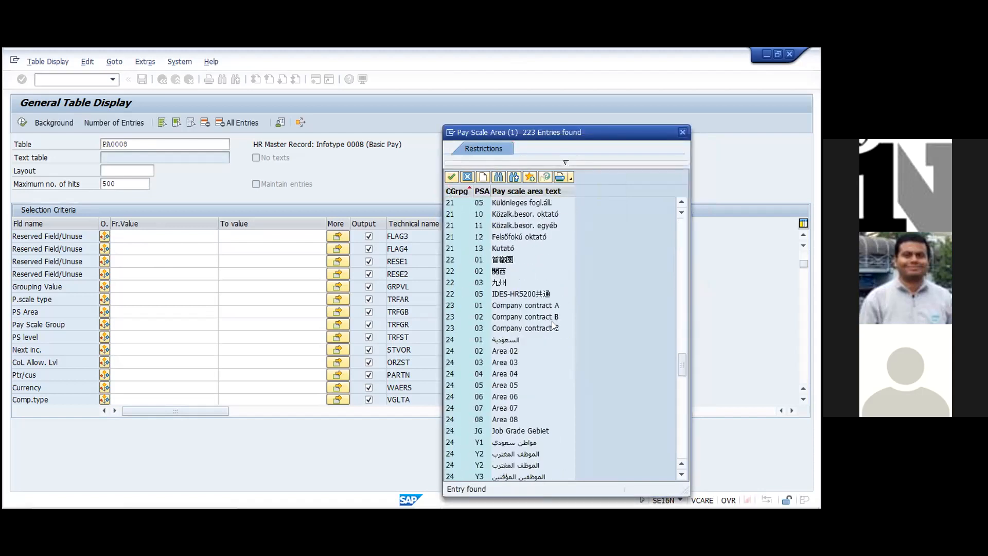
scroll(552, 321, "up", 1)
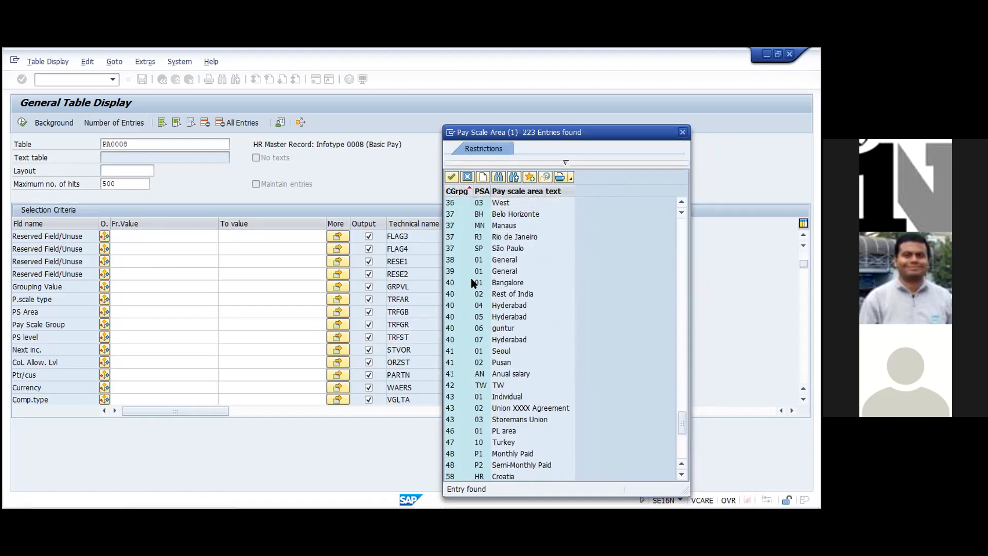
left_click(459, 188)
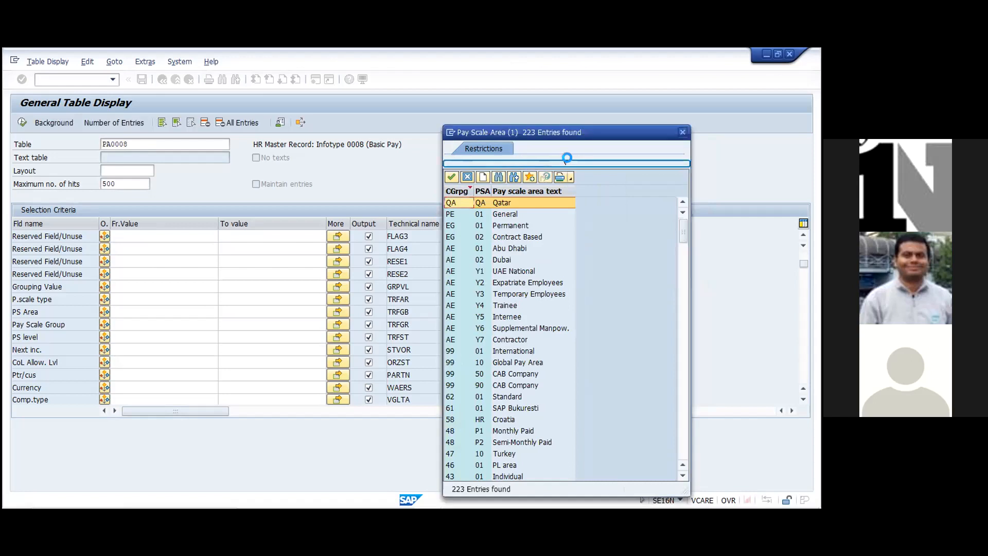
- Limit the pay scale areas to country grouping 40 and choose area 06, guntur, as the PS Area value
left_click(566, 162)
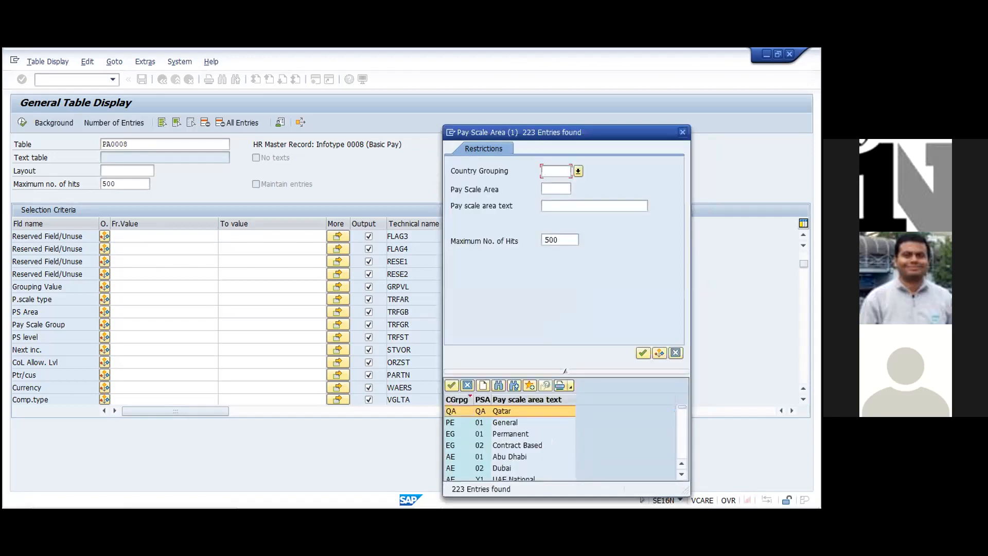
type("40")
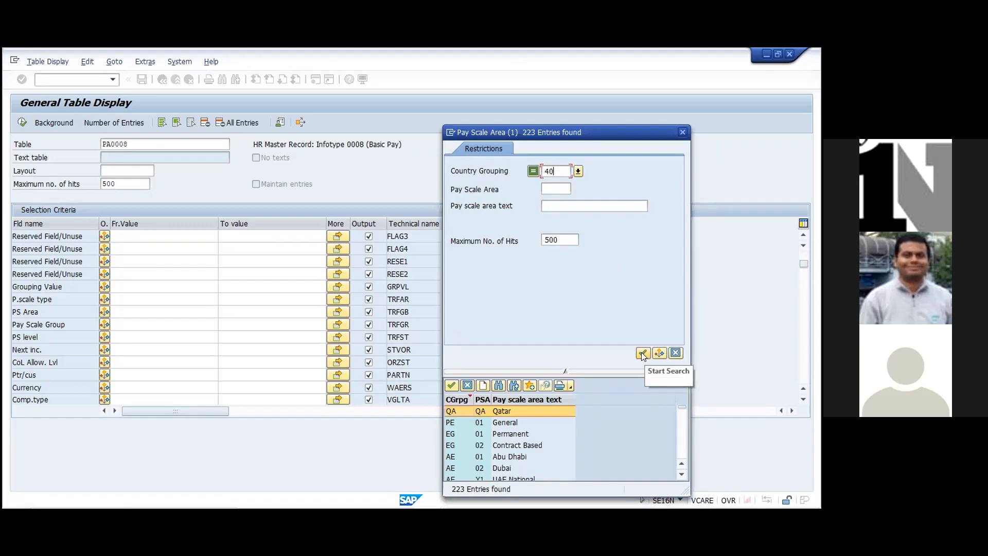
left_click(643, 353)
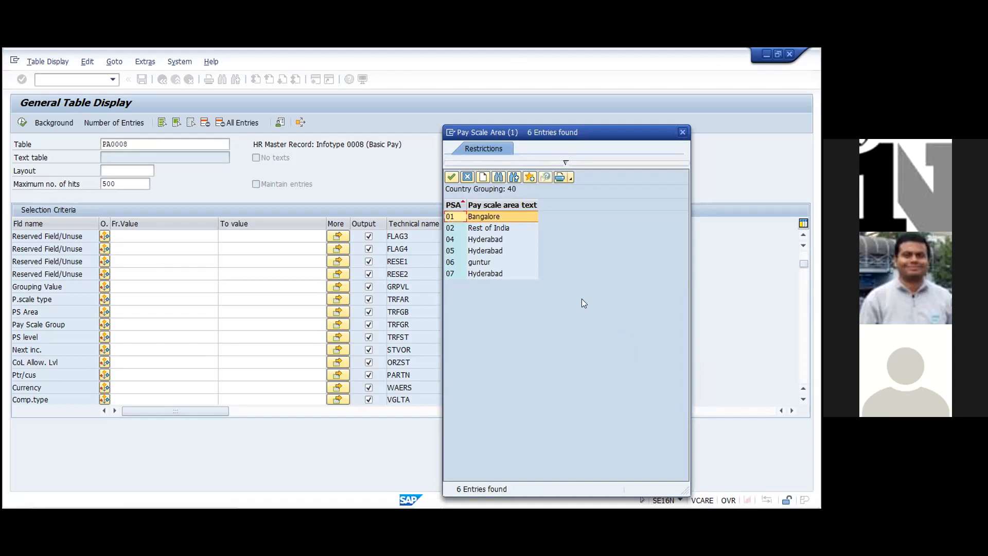
double_click(490, 264)
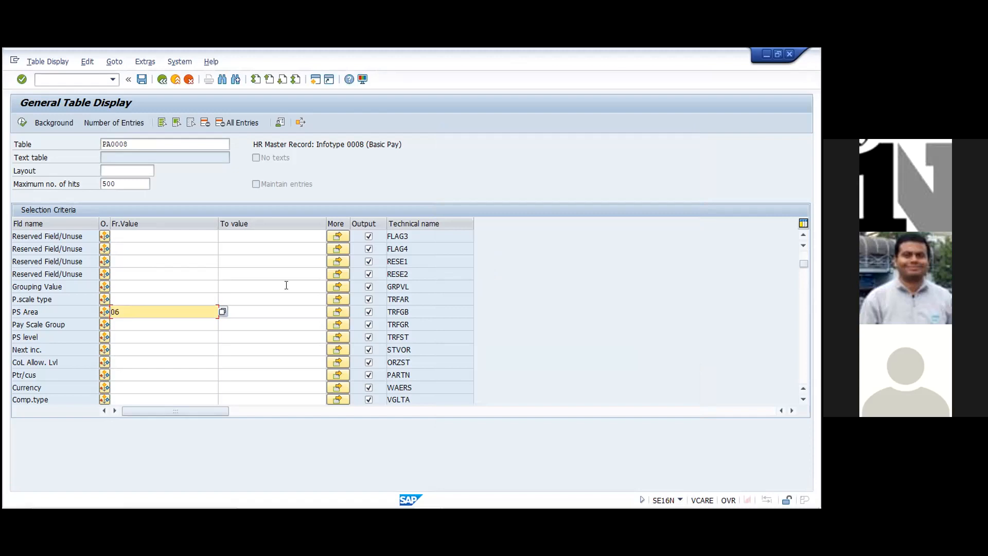
- Run the table selection and select the first record's row in the results
left_click(22, 123)
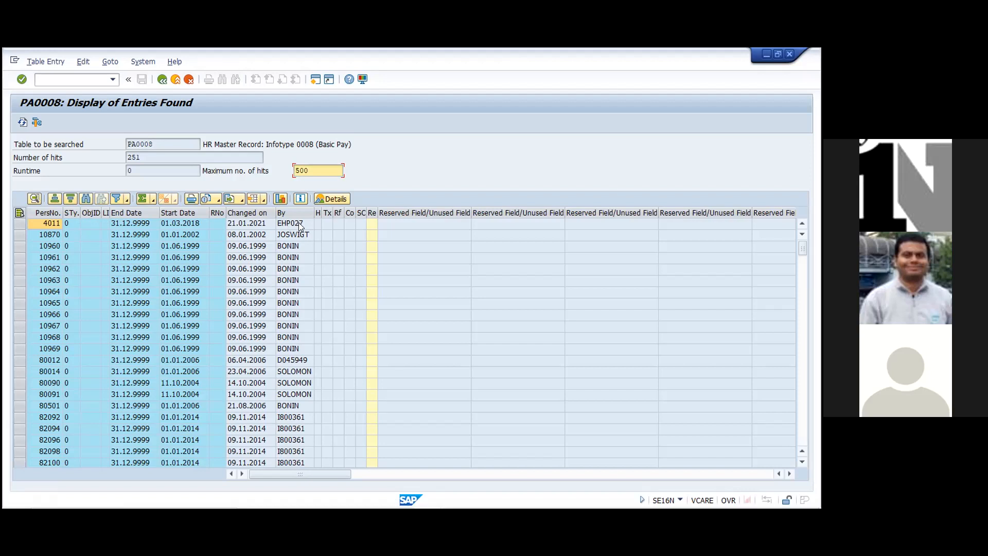
left_click(19, 225)
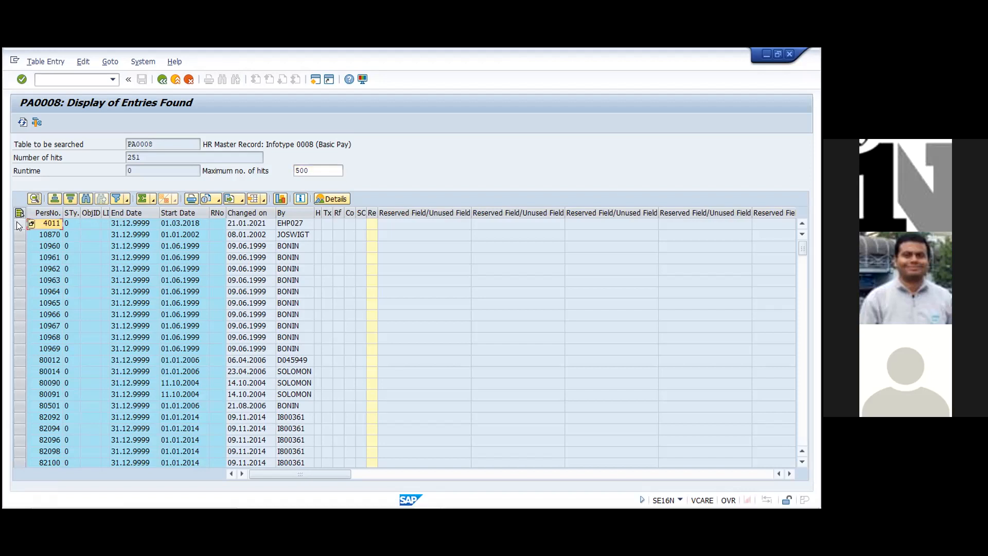
left_click(324, 227)
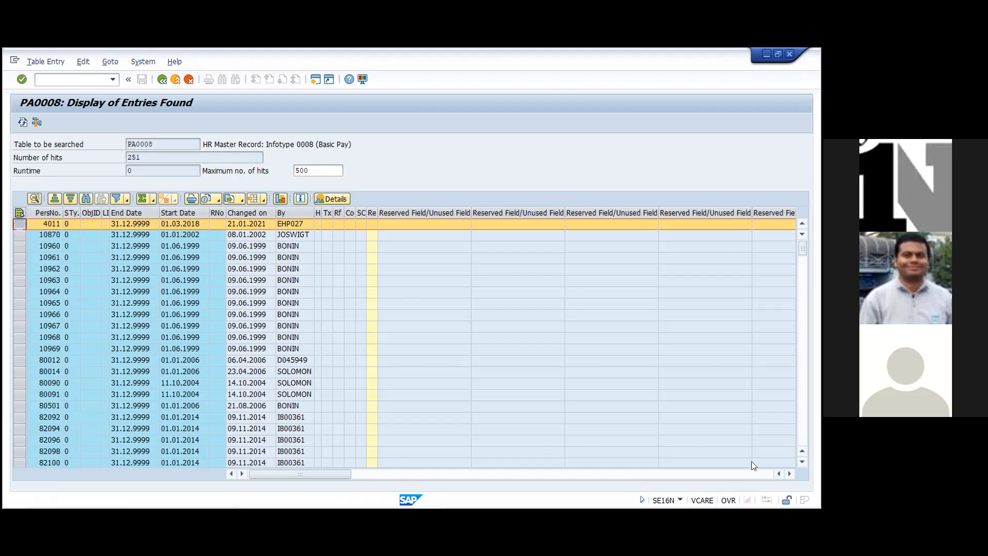
- Examine the first record's pay scale type, area, group, level, currency, wage type and amount columns
left_click(790, 473)
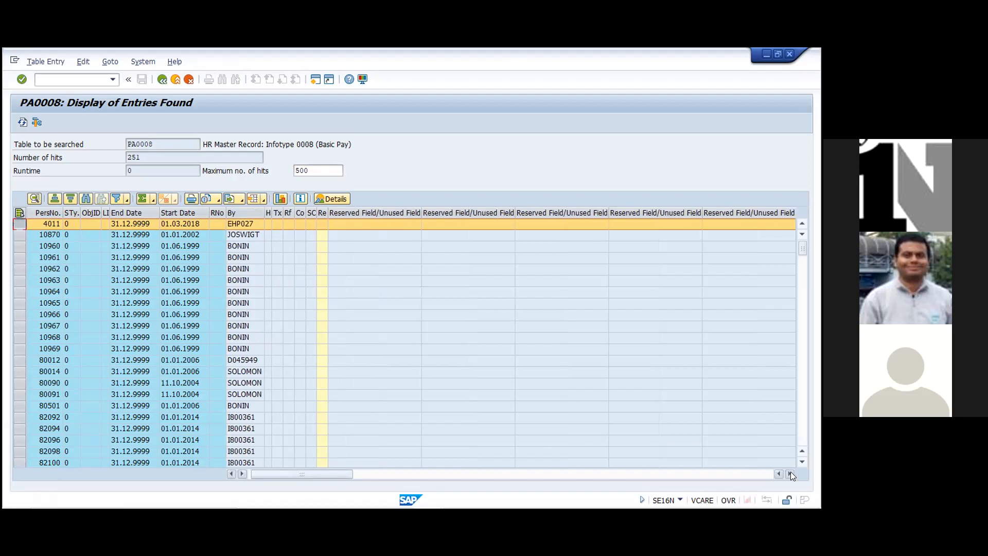
left_click(790, 473)
left_click(790, 474)
left_click(791, 473)
left_click(790, 473)
left_click(790, 473)
left_click(791, 474)
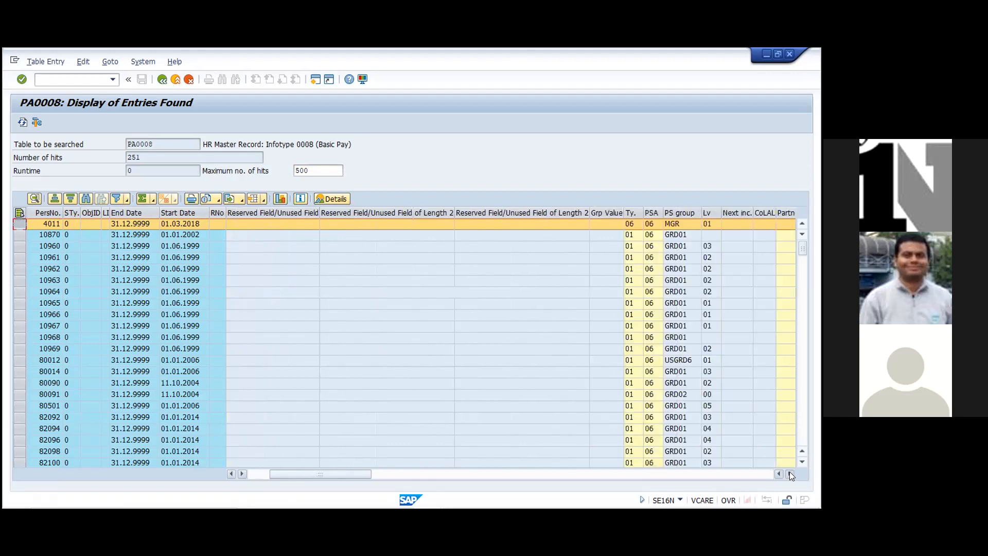
left_click(790, 473)
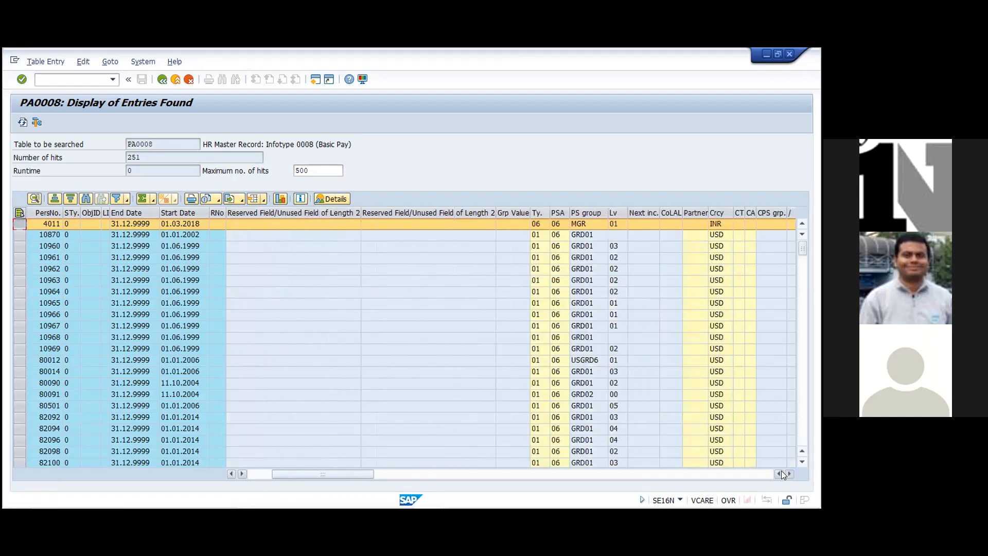
left_click(788, 474)
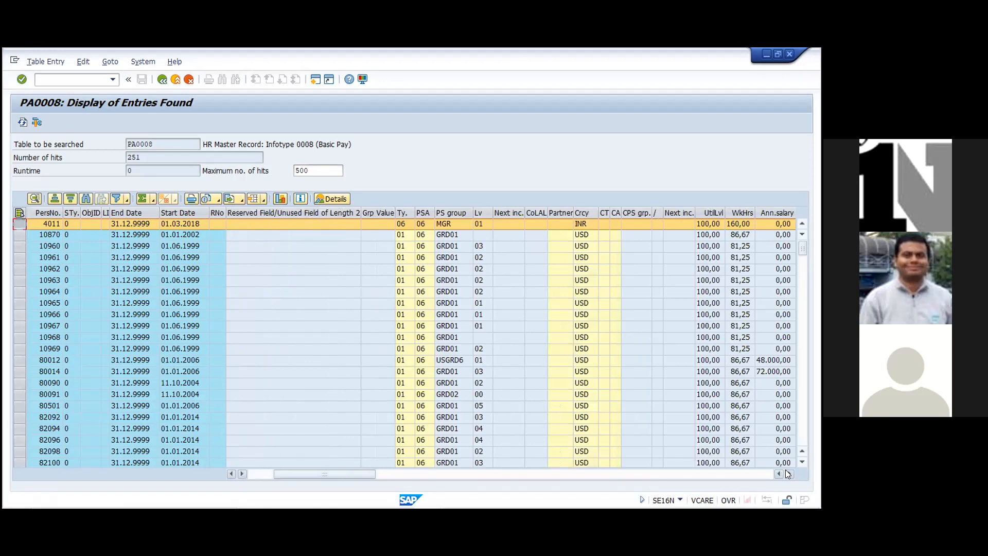
left_click(789, 473)
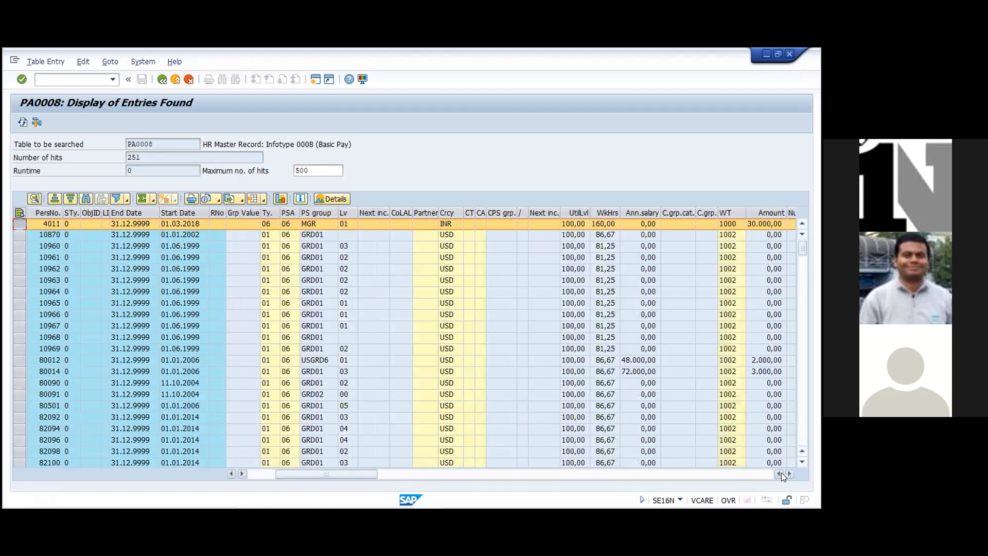
left_click(788, 474)
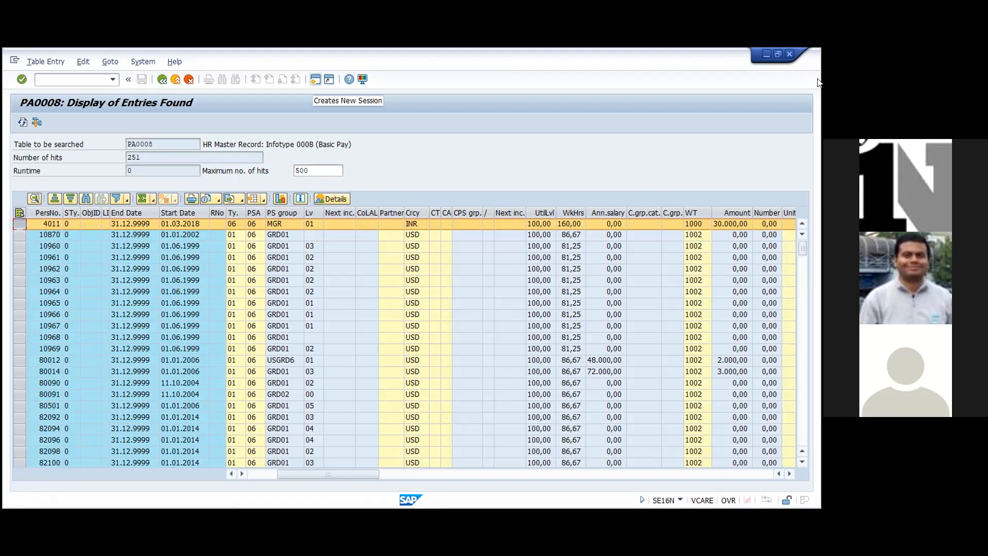
- Switch to the Functional_Technical_Spec_Template_4 document in WordPad and look over its title and review section
key("alt+Tab")
left_click(596, 284)
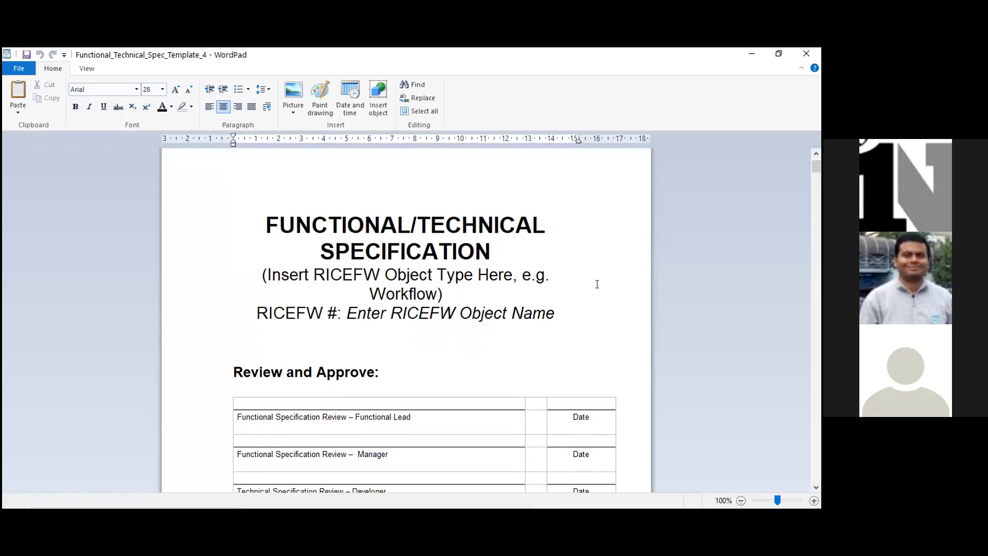
scroll(596, 285, "down", 3)
scroll(591, 284, "up", 3)
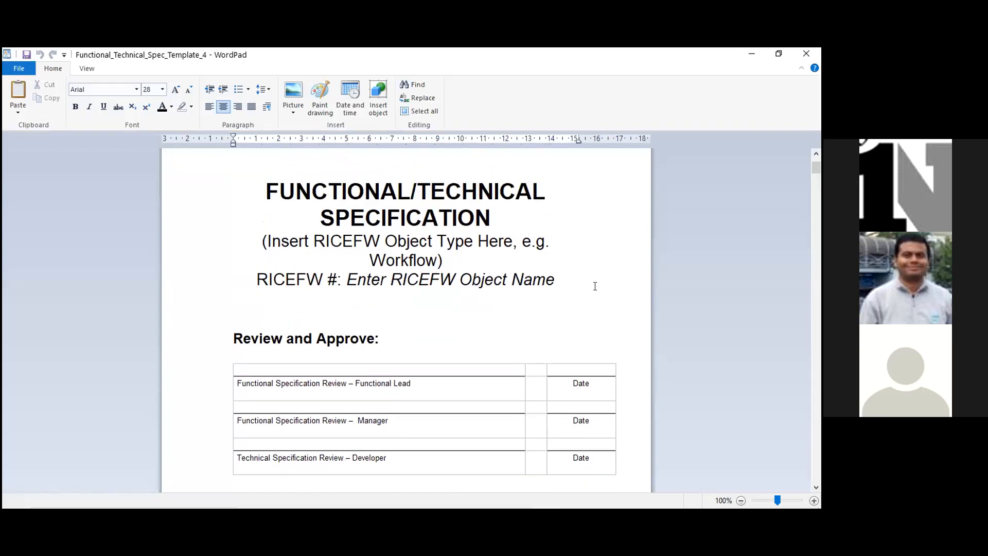